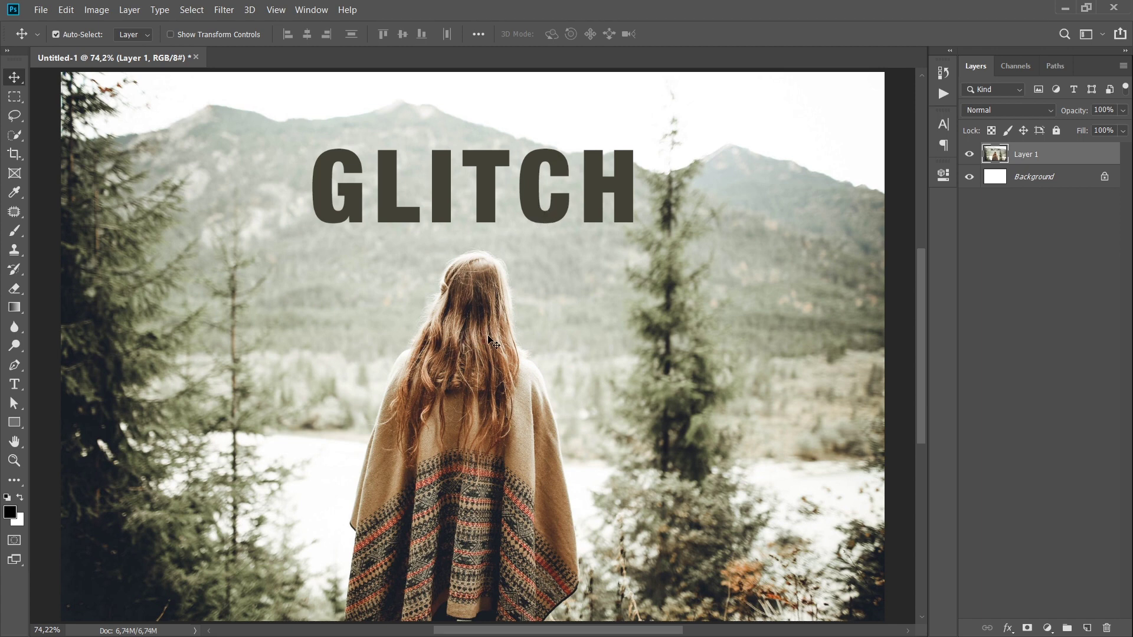
- Duplicate Layer 1 and set the copy's blending to the red channel only, unchecking G and B
key("ctrl+j")
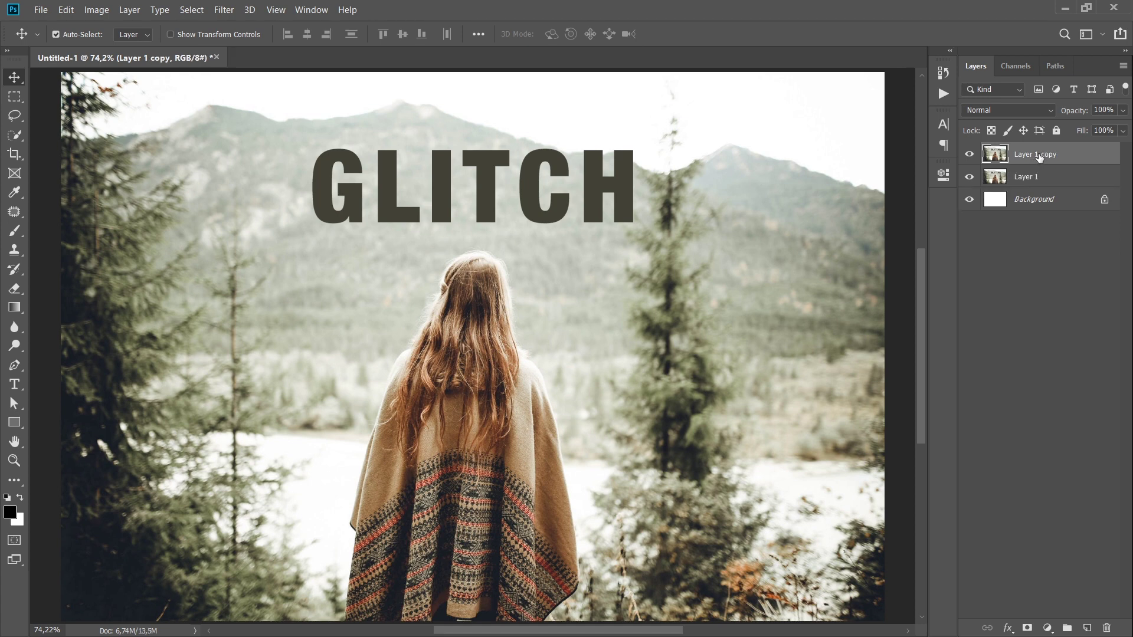
right_click(1086, 160)
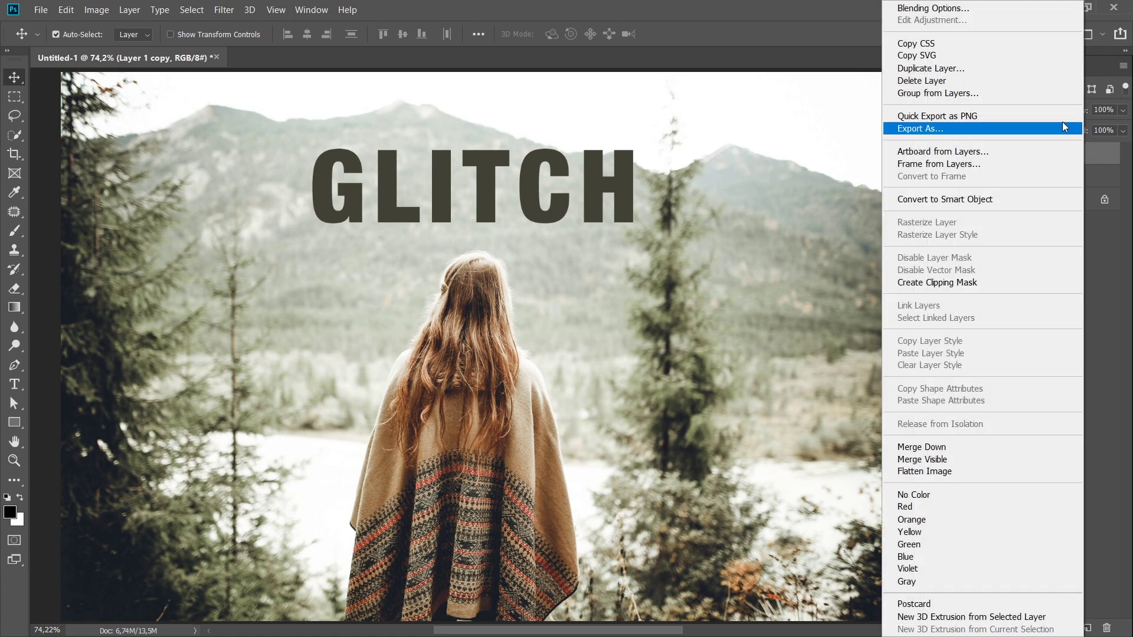
left_click(932, 8)
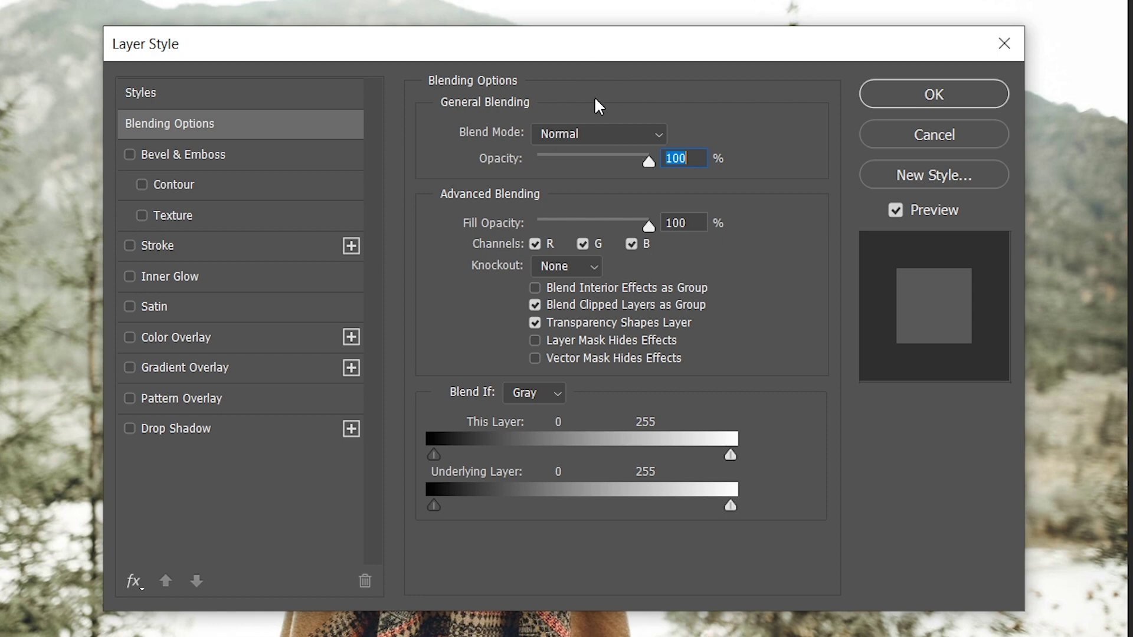
left_click(583, 244)
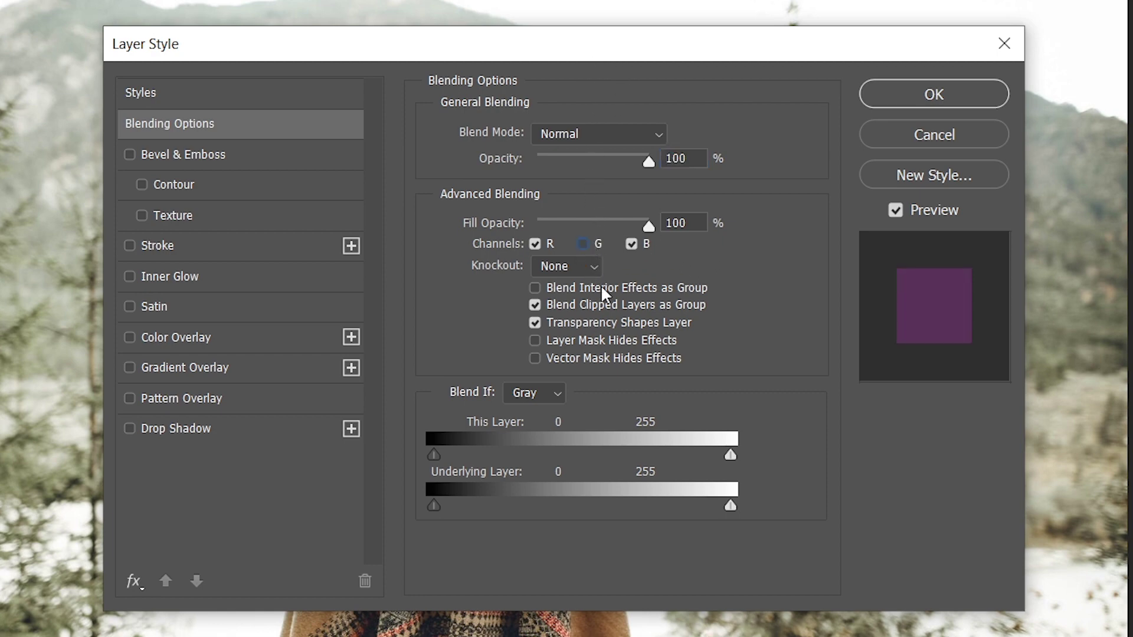
left_click(632, 244)
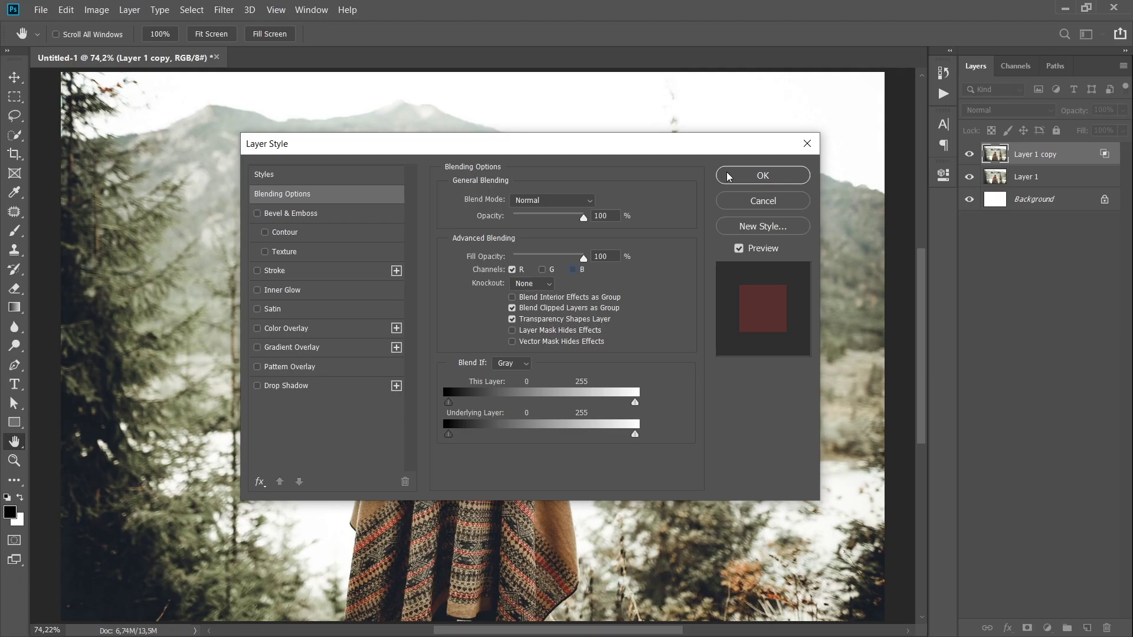
left_click(936, 103)
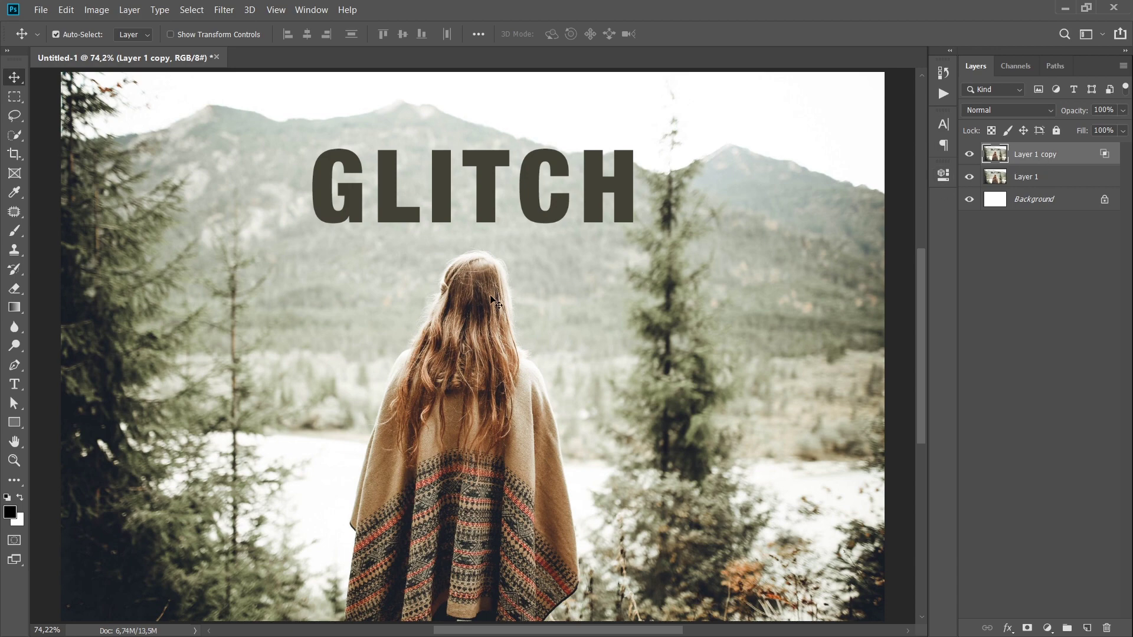
- Shift the red-channel copy 57 px right, then undo and redo to compare the red/cyan split
left_click_drag(442, 306, 468, 299)
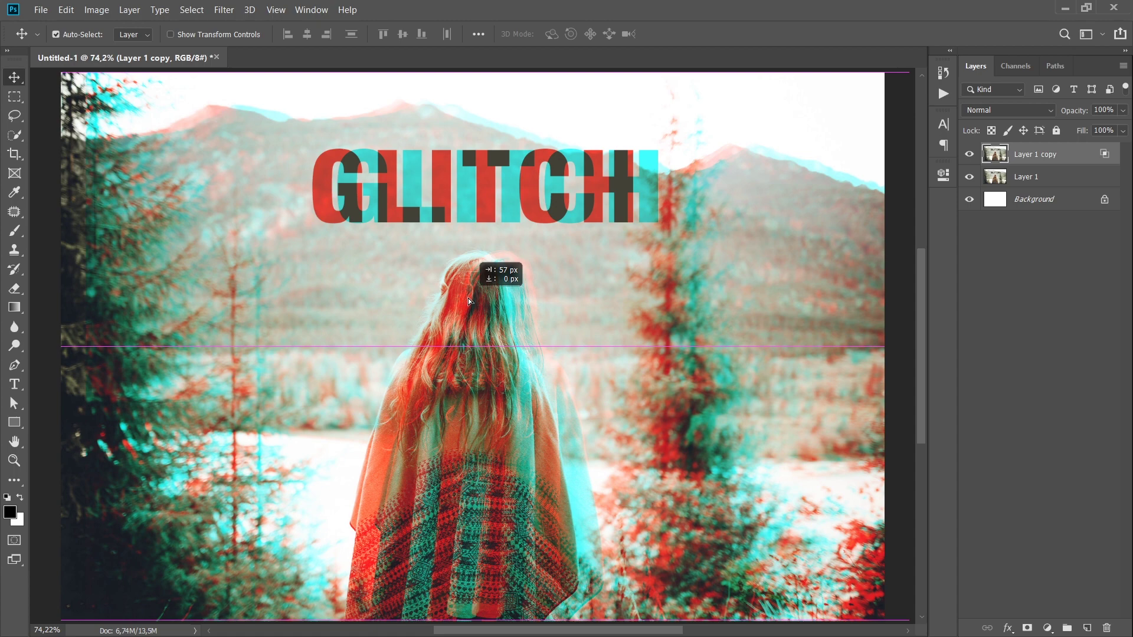
key("ctrl+z")
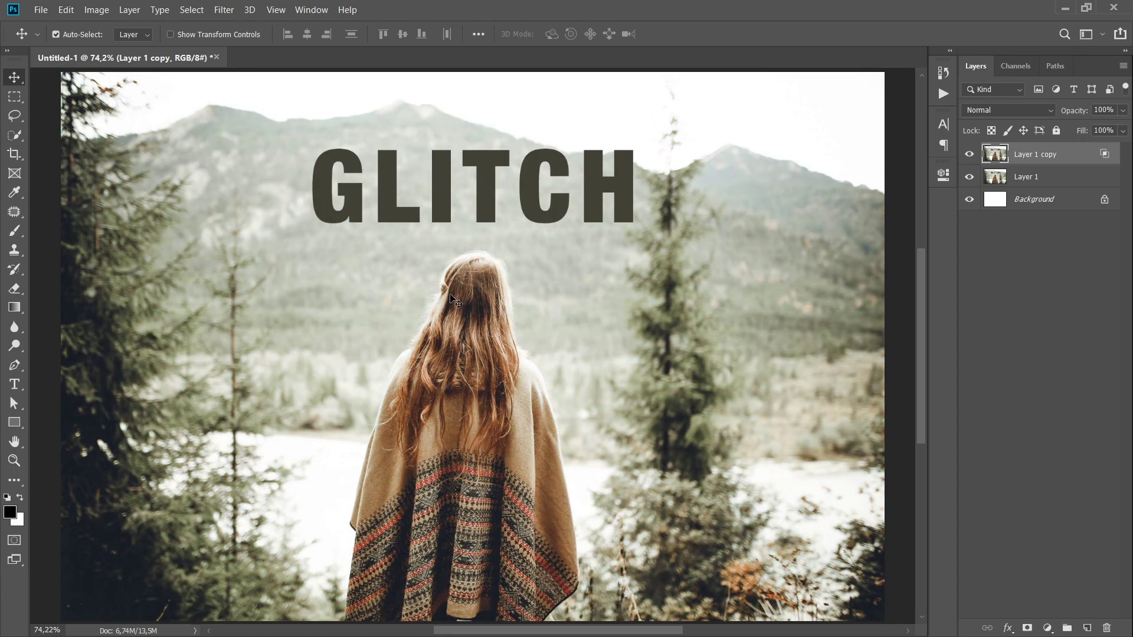
key("ctrl+shift+z")
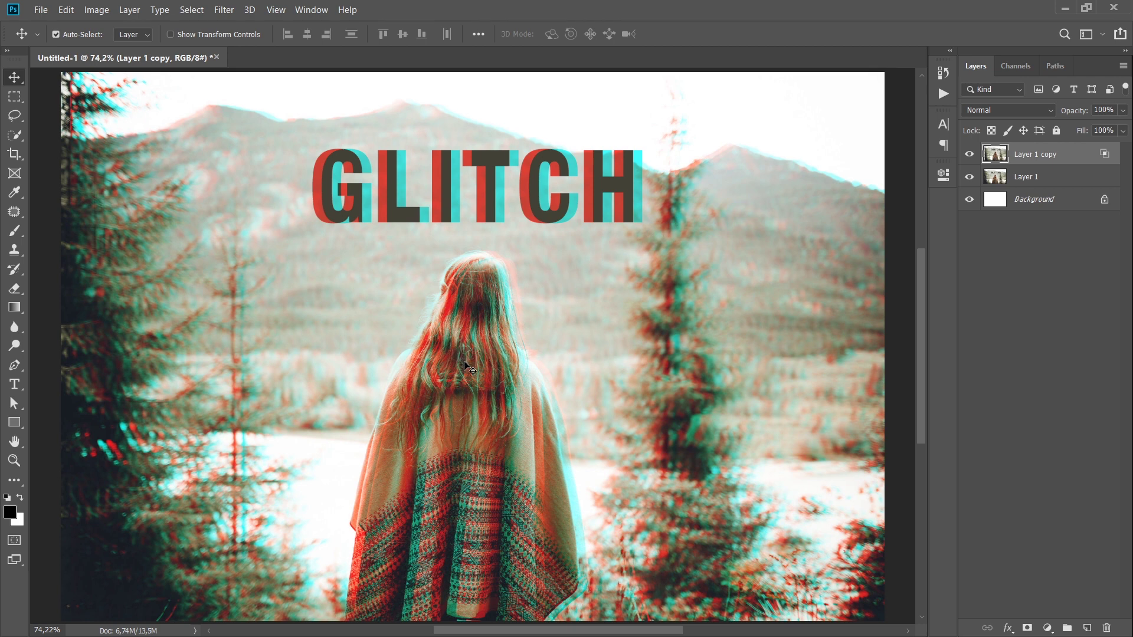
- Duplicate Layer 1 again and rename the red-channel copy to 'glitch'
left_click(1042, 178)
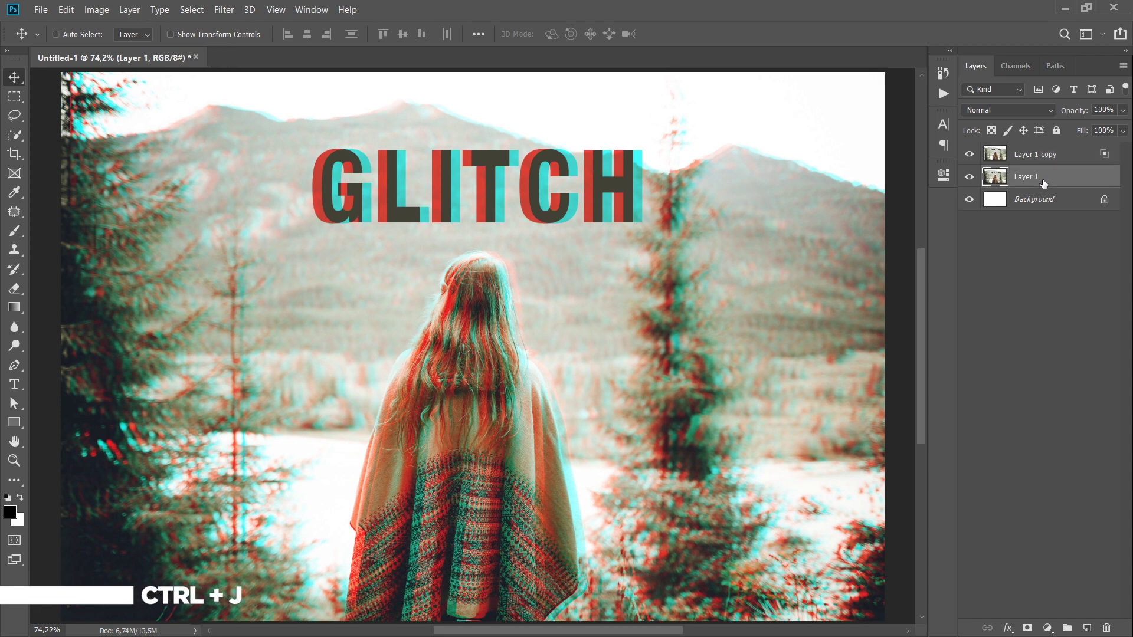
key("ctrl+j")
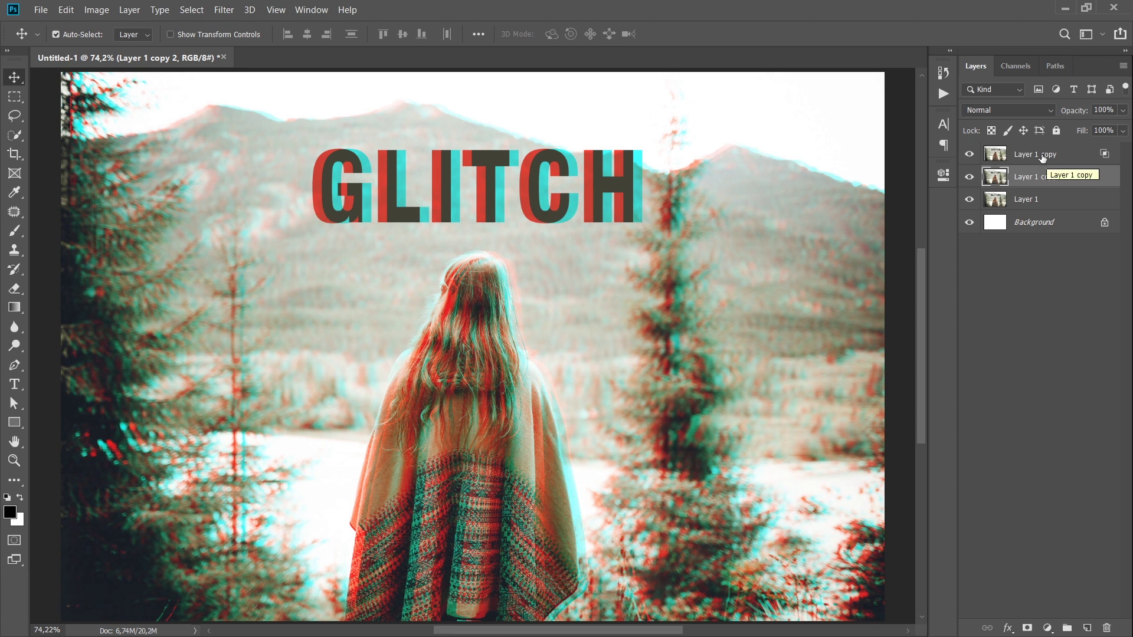
left_click(1042, 160)
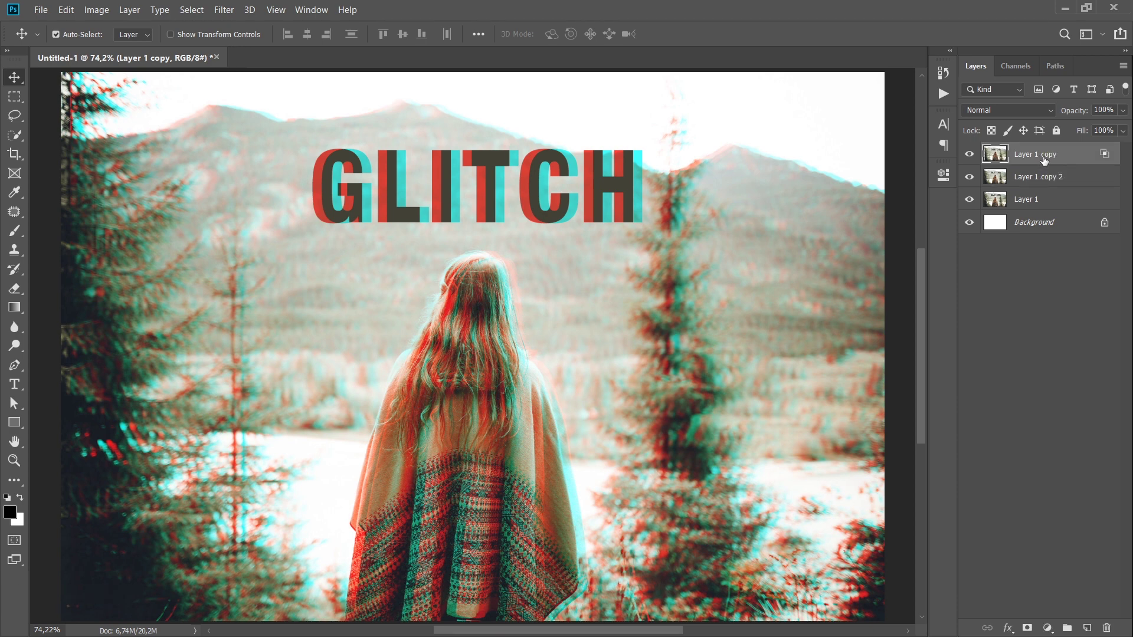
double_click(1043, 157)
type("glitch")
left_click(1060, 177)
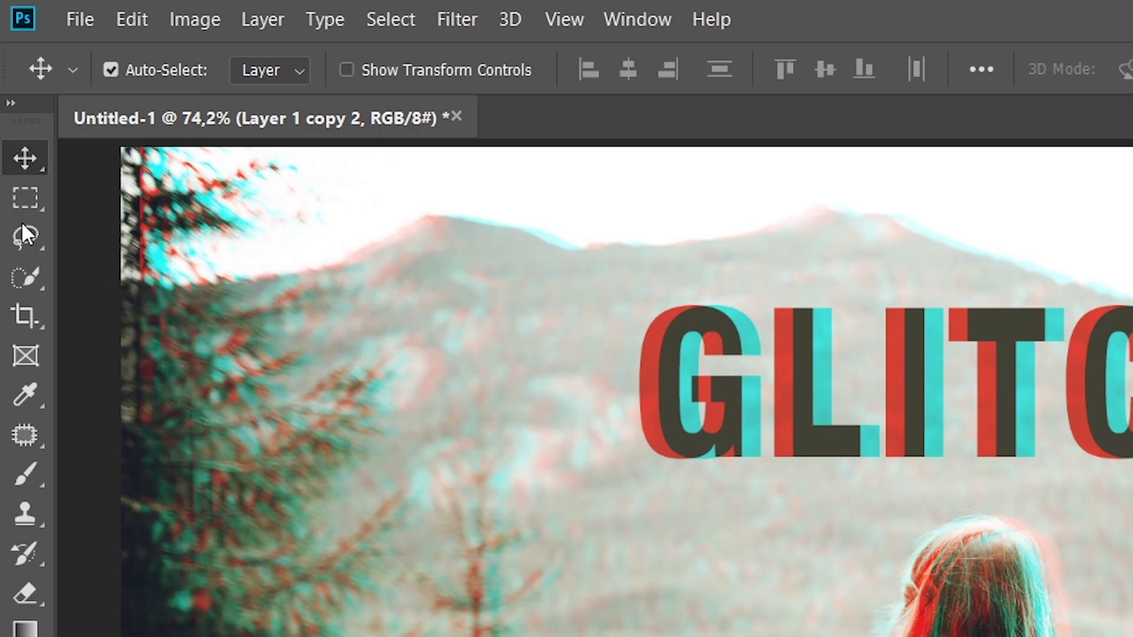
- Select thin horizontal strips across the woman's hair, cloak and the GLITCH letters
left_click(32, 204)
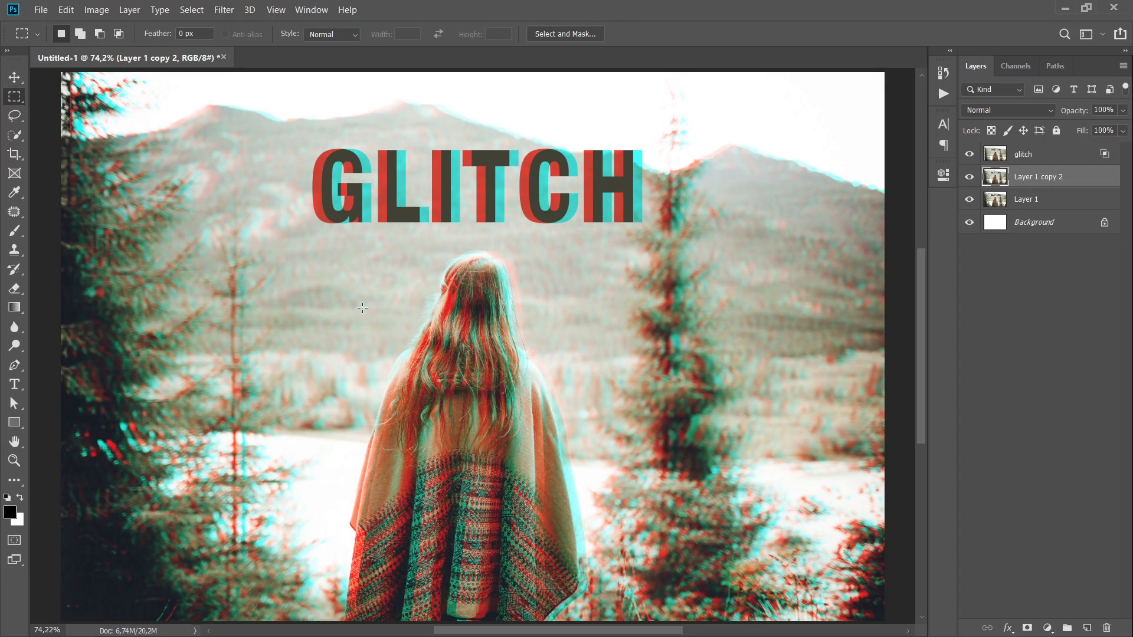
left_click_drag(404, 302, 456, 311)
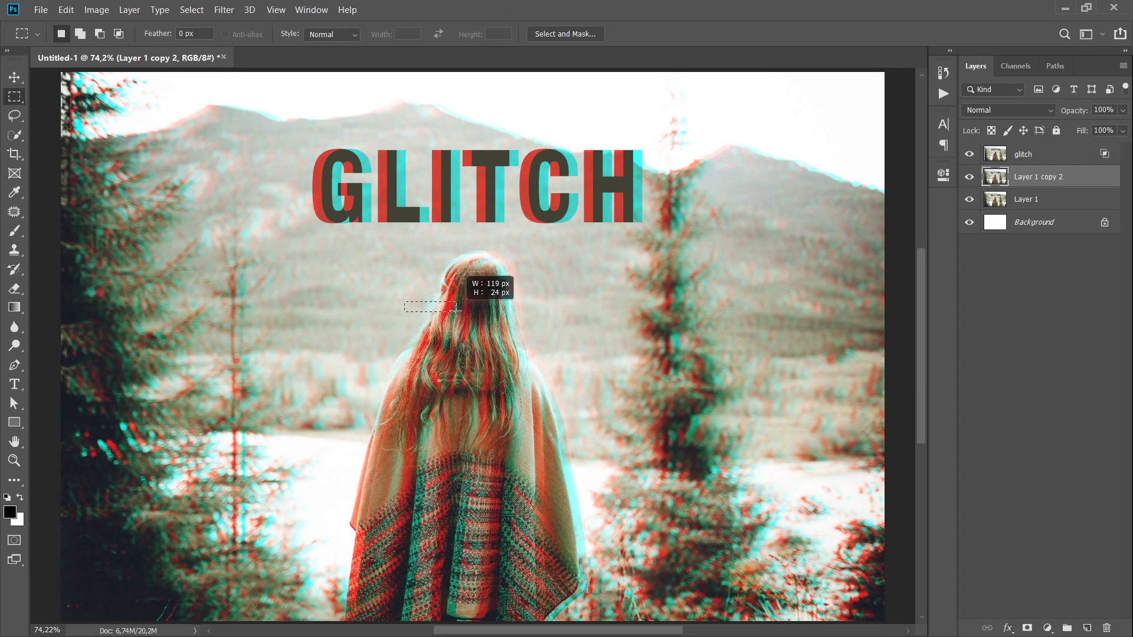
left_click_drag(568, 354, 494, 361)
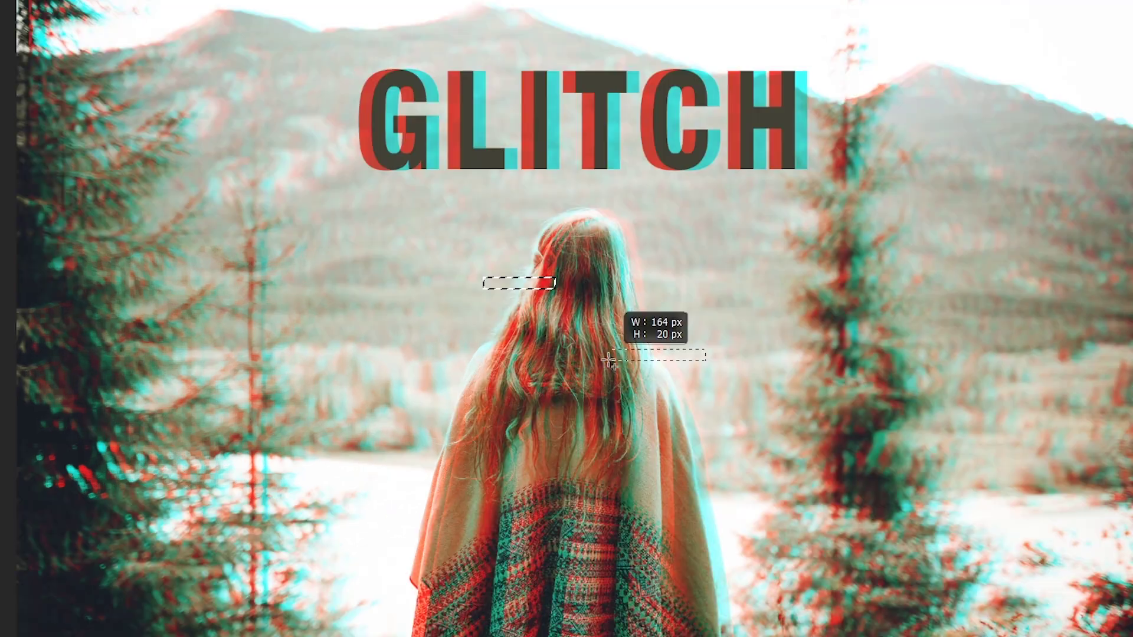
left_click_drag(608, 360, 608, 362)
mouse_move(419, 427)
left_mouse_down()
mouse_move(489, 446)
mouse_move(482, 441)
left_mouse_up()
left_click_drag(721, 536, 656, 547)
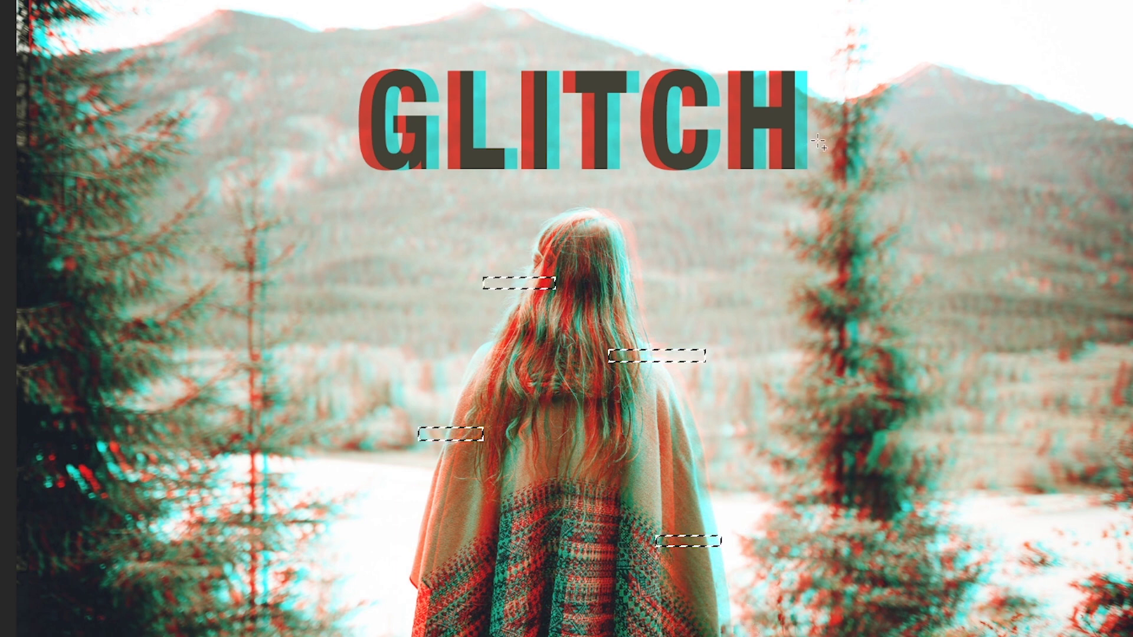
left_click_drag(819, 142, 772, 150)
left_click_drag(624, 107, 593, 118)
left_click_drag(497, 131, 460, 142)
left_click_drag(345, 92, 382, 102)
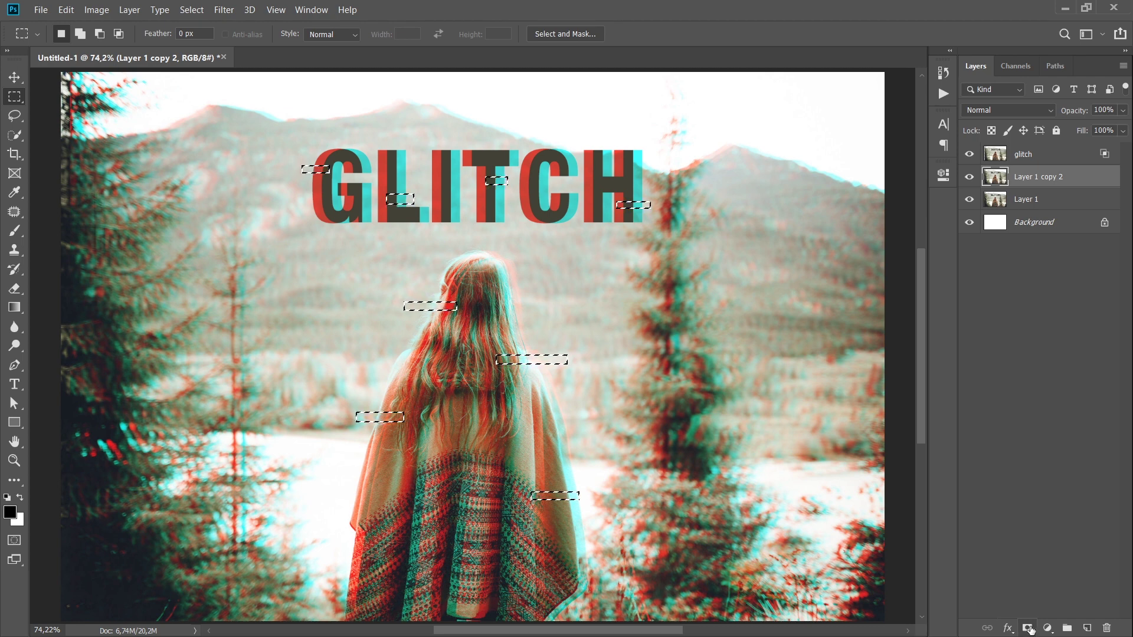
- Mask Layer 1 copy 2 to the strips and drag its image sideways to displace the slices
left_click(1027, 629)
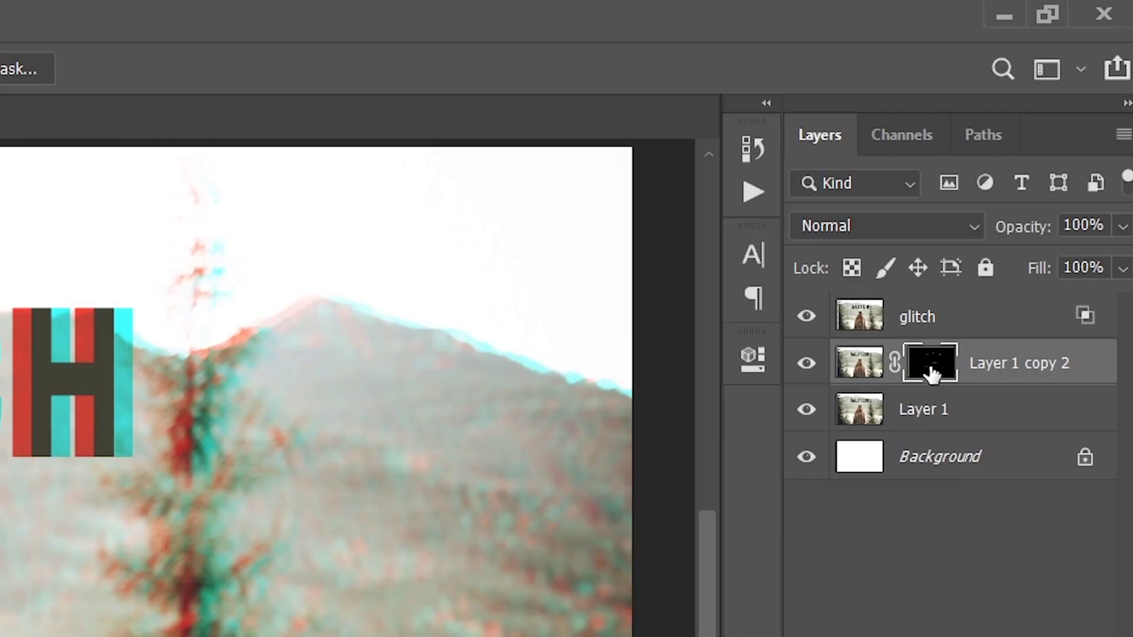
left_click(874, 372)
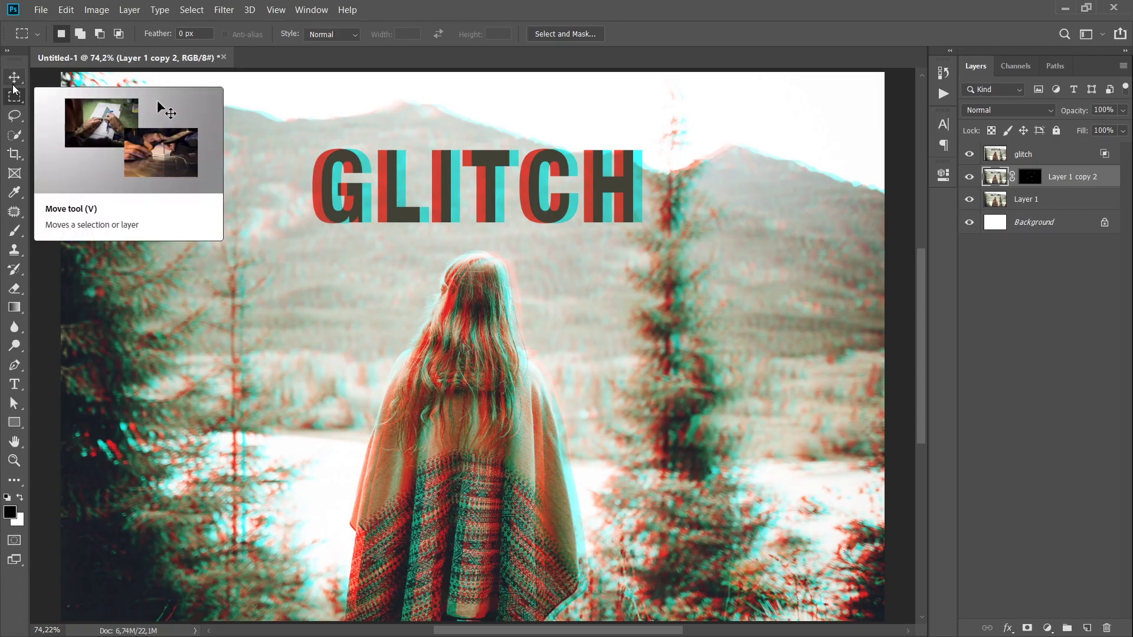
left_click(14, 82)
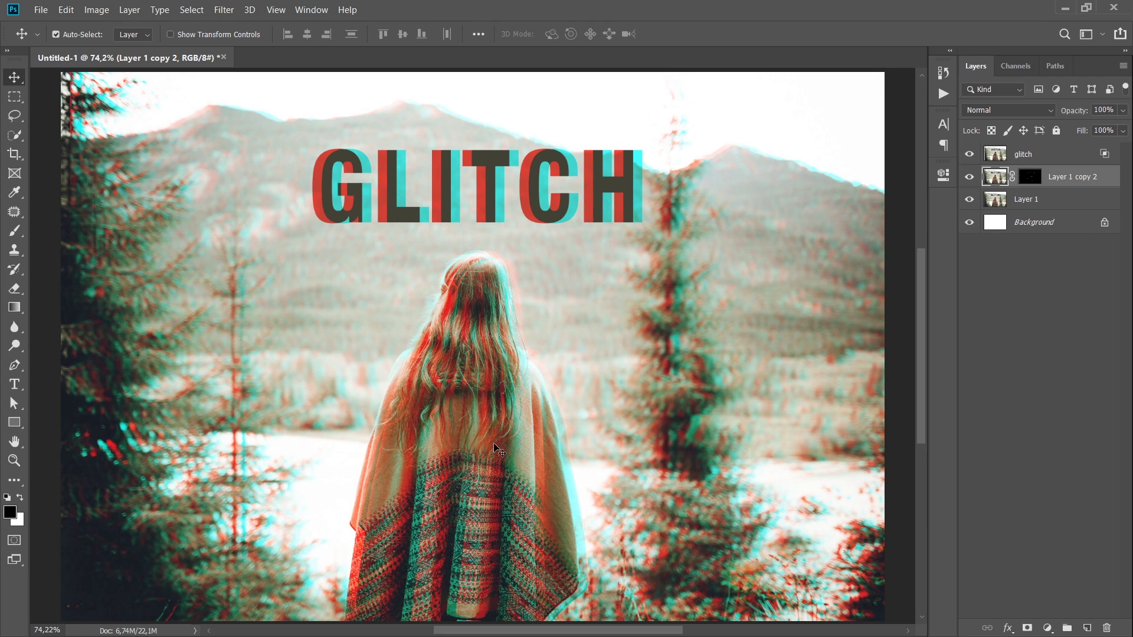
left_click_drag(483, 442, 446, 454)
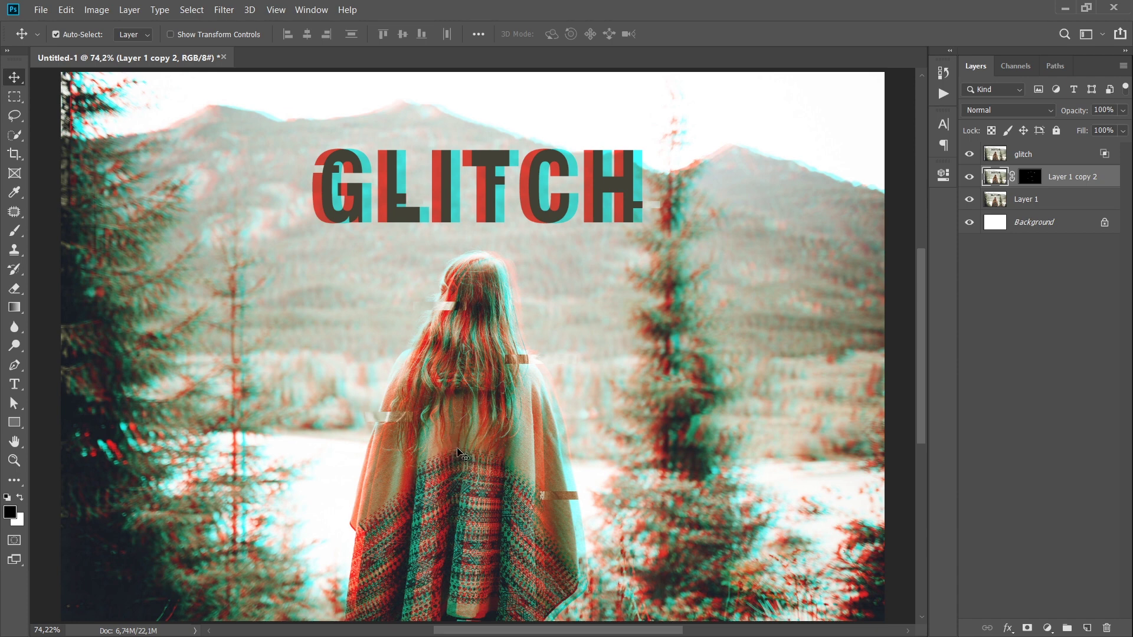
- Duplicate Layer 1 and select thin strips across the hair and lower cloak
left_click(1045, 203)
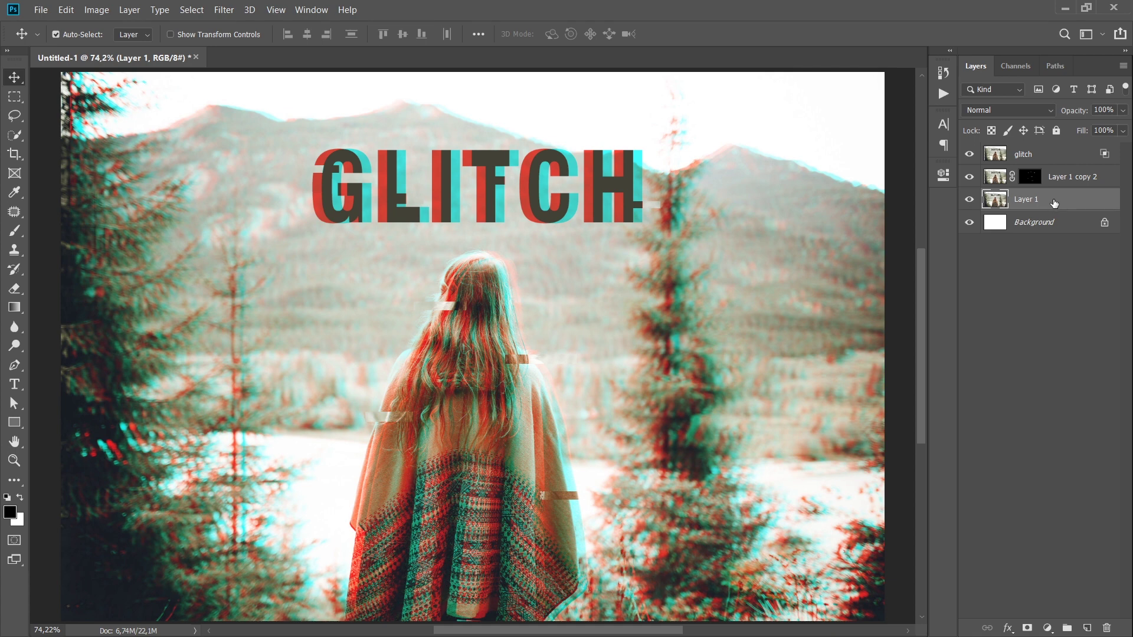
key("ctrl+j")
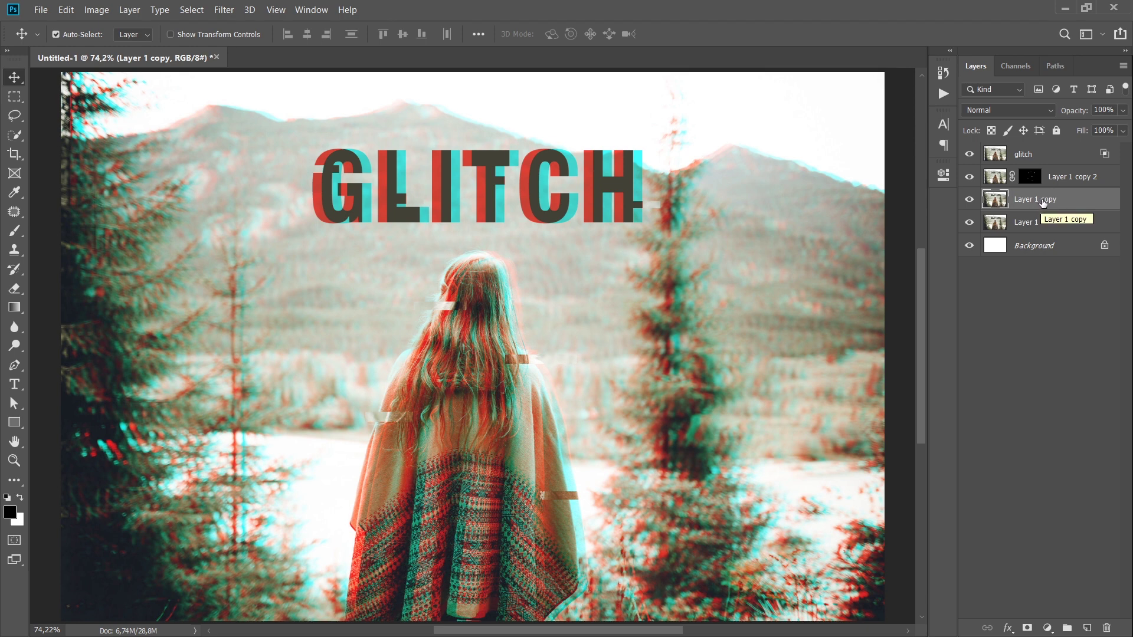
left_click(14, 96)
left_click_drag(390, 336, 440, 343)
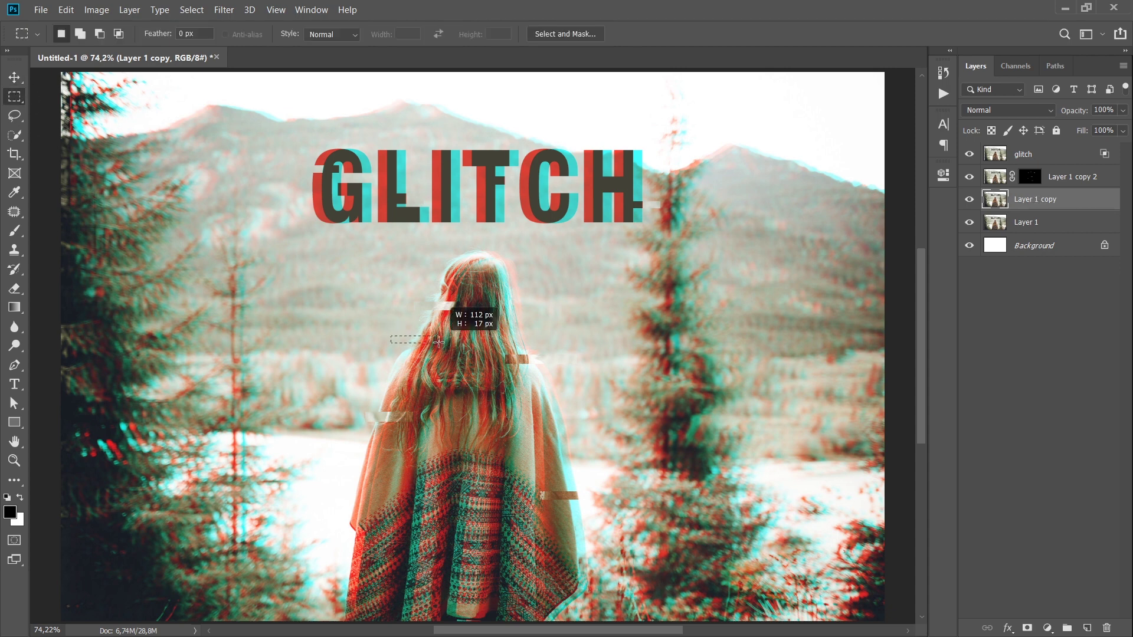
left_click_drag(581, 464, 531, 471)
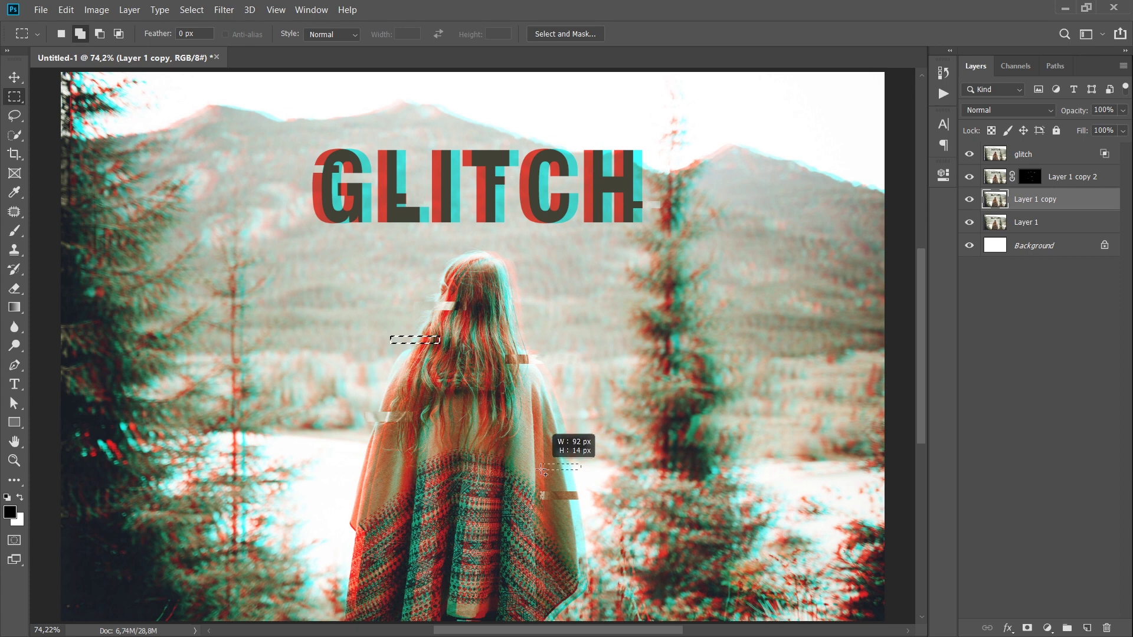
left_click_drag(340, 500, 383, 509)
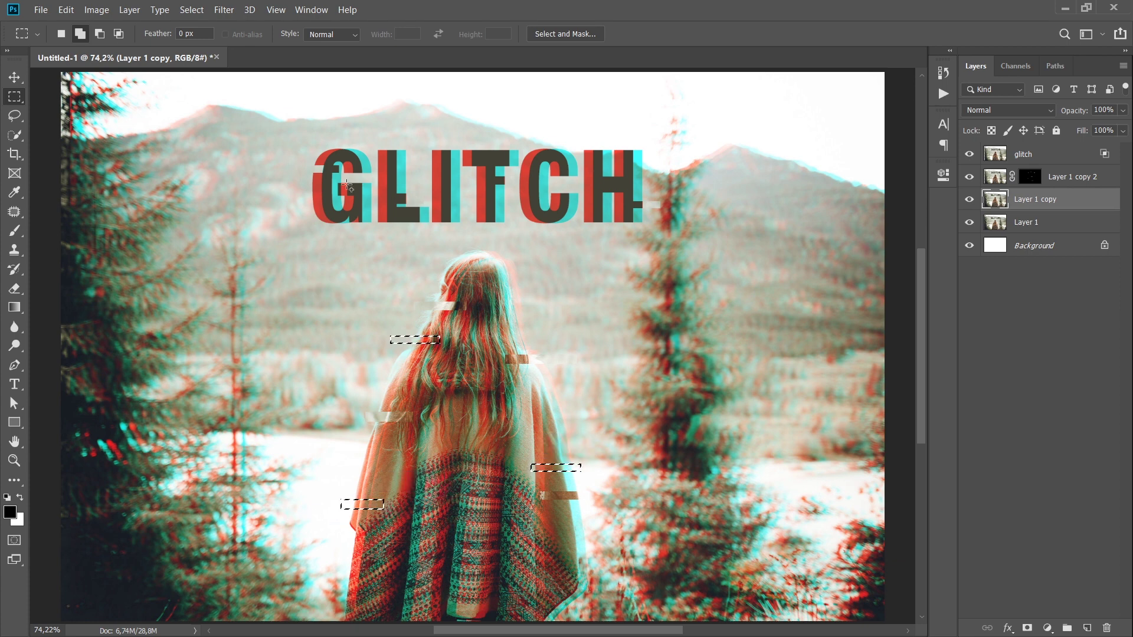
- Add more thin strip selections over the G, LI, C, H, TC letters, hair and cloak bottom
left_click_drag(295, 187, 330, 198)
left_click_drag(422, 166, 451, 175)
left_click_drag(452, 174, 449, 173)
left_click_drag(580, 207, 604, 216)
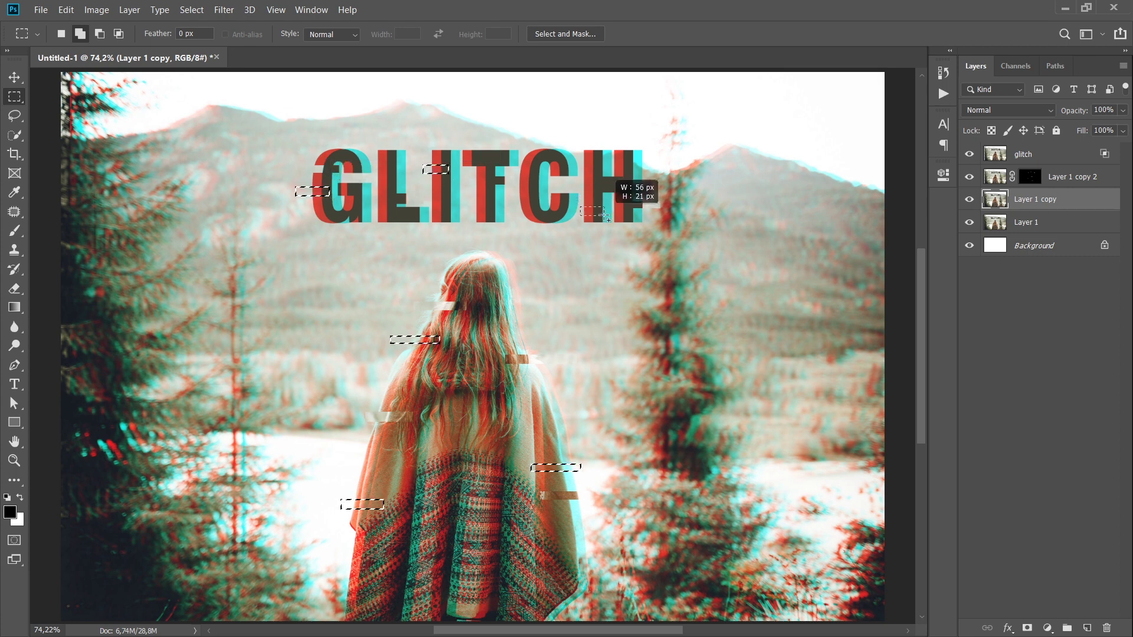
left_click_drag(608, 156, 641, 166)
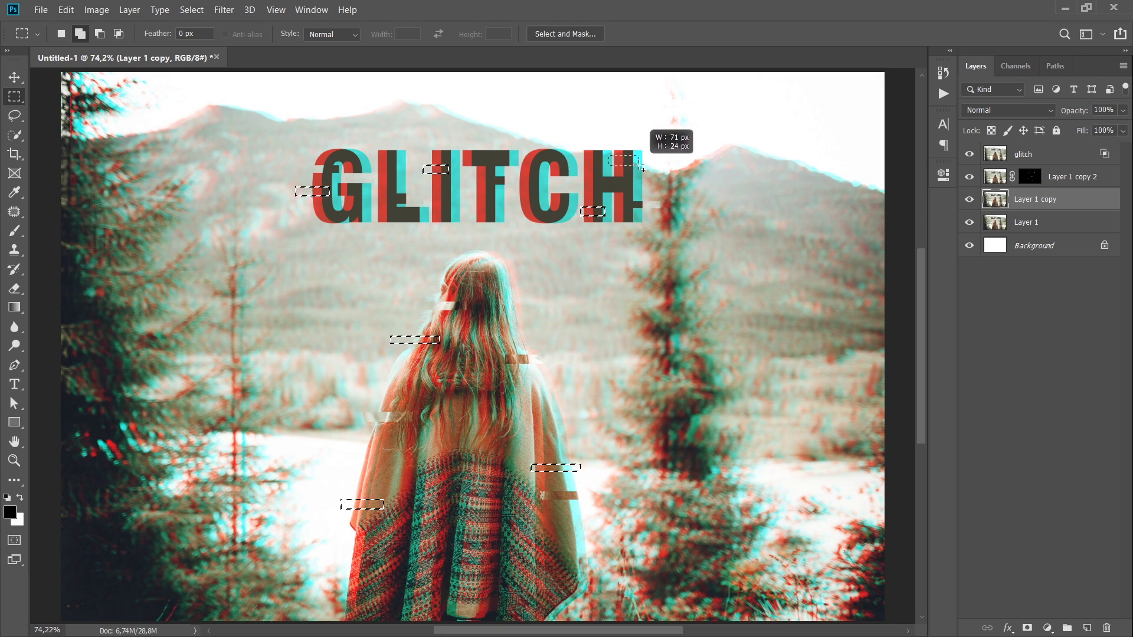
left_click_drag(474, 212, 504, 220)
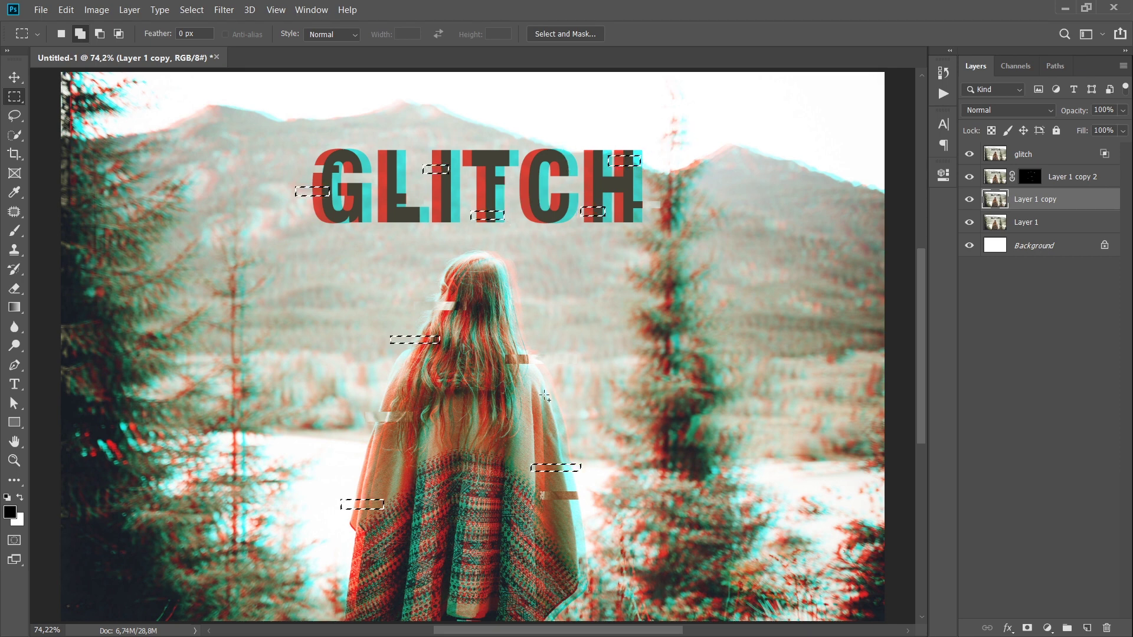
left_click_drag(528, 287, 485, 294)
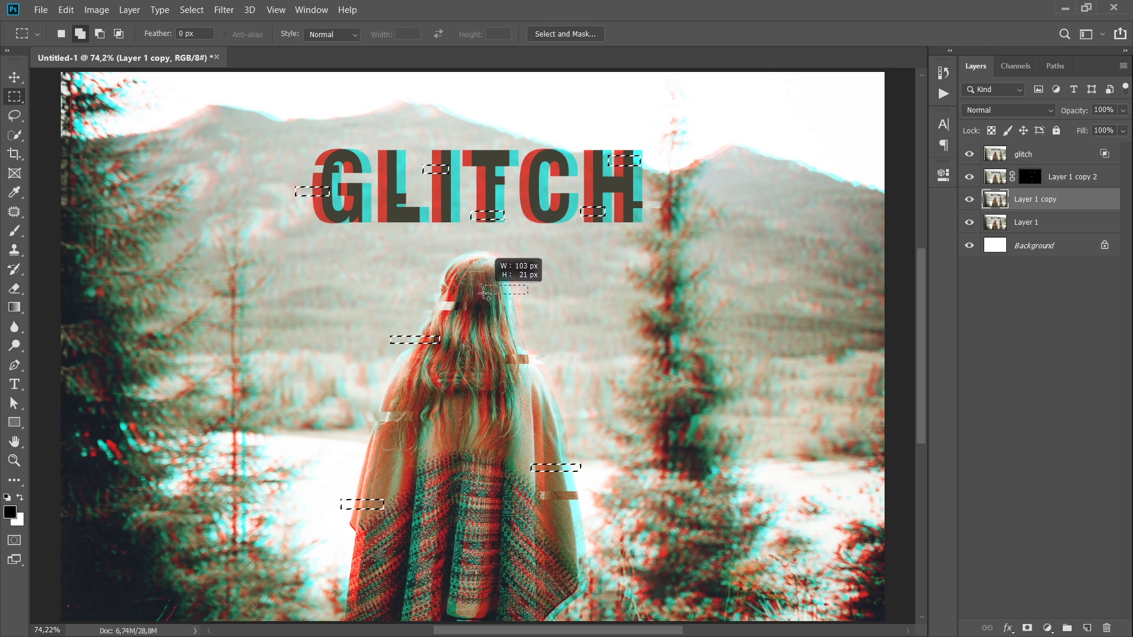
left_click_drag(602, 566, 542, 558)
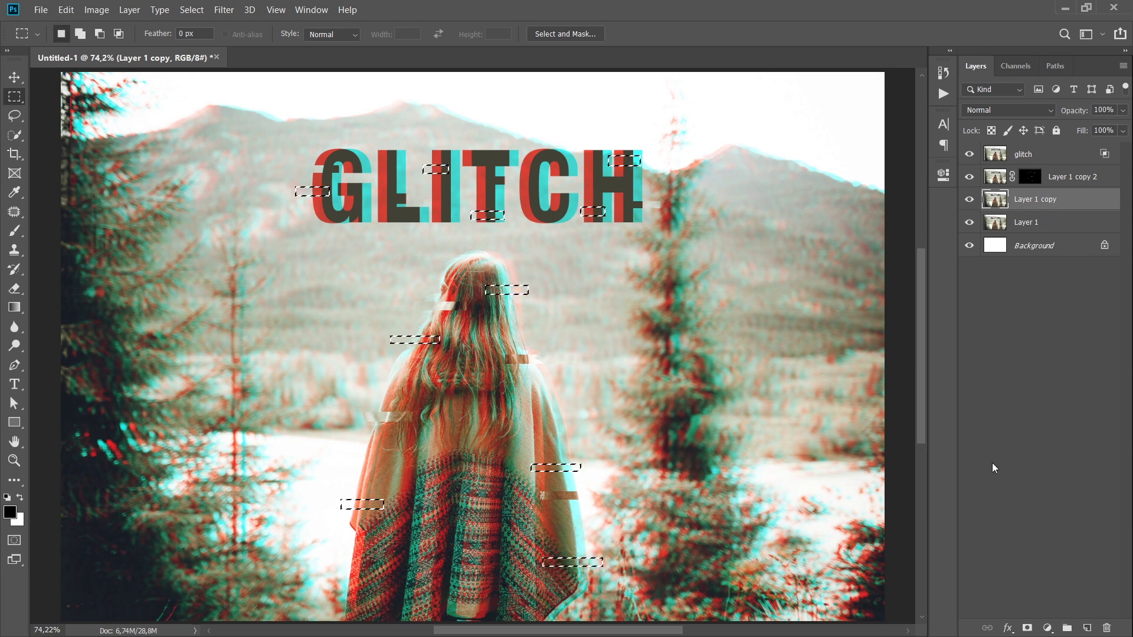
- Mask Layer 1 copy to the new strips and nudge its image left with Shift+Left
left_click(1027, 629)
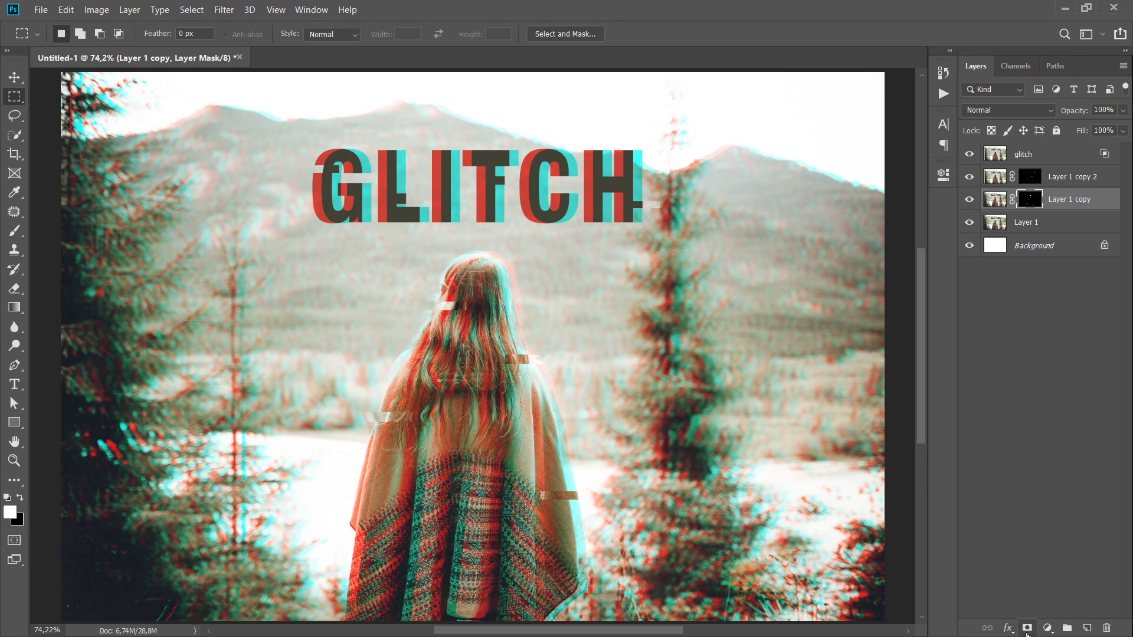
left_click(992, 202)
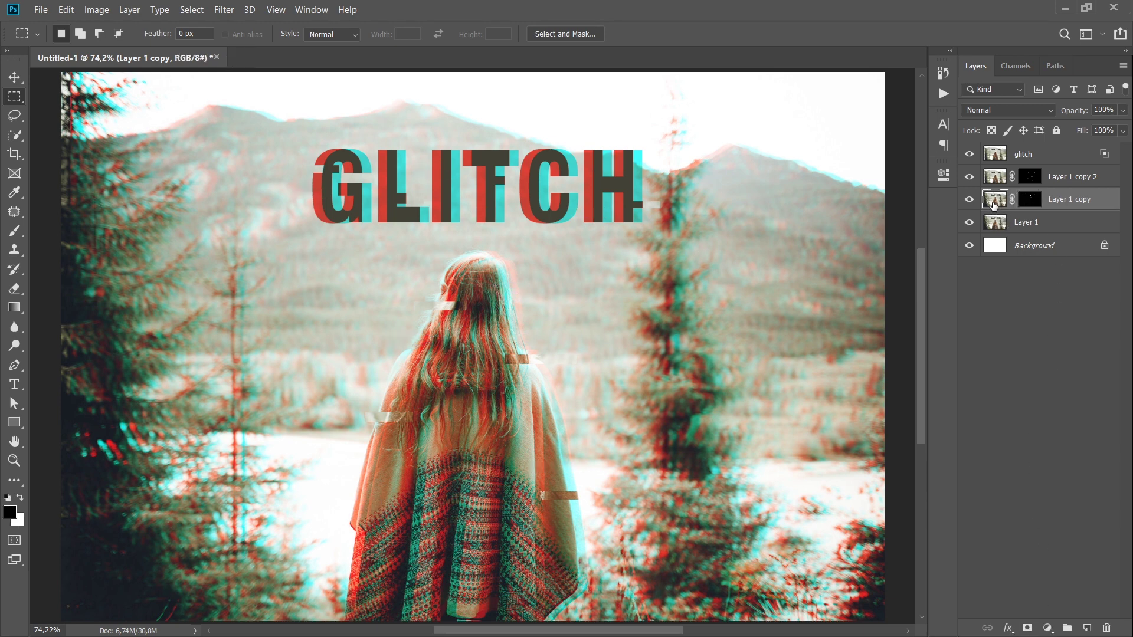
key("v")
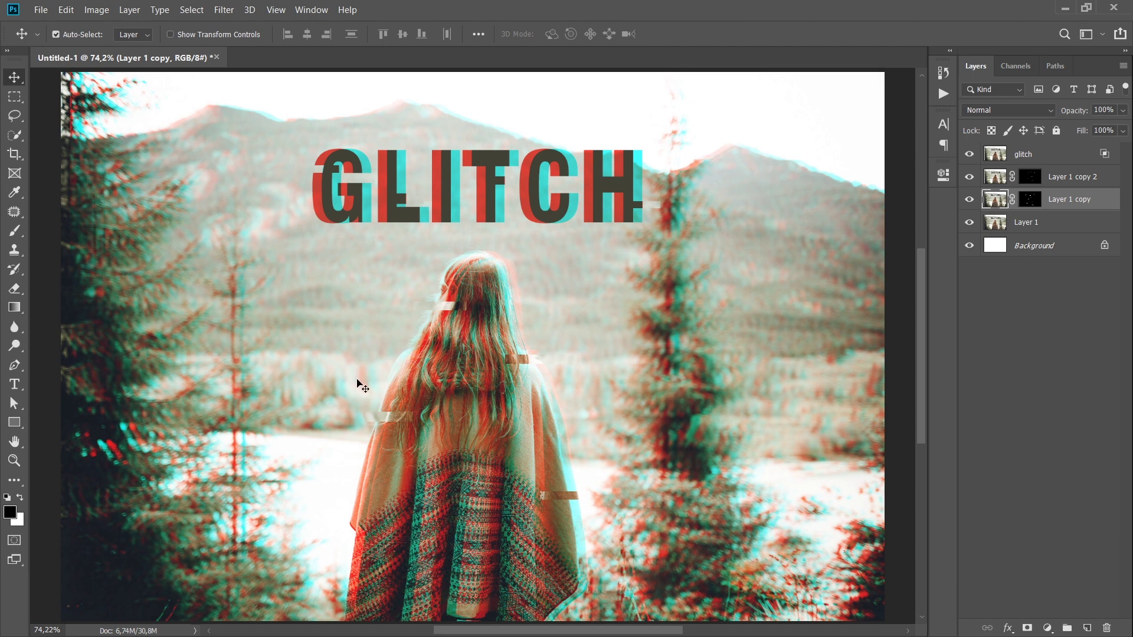
key("shift+Left")
key("shift+Left")
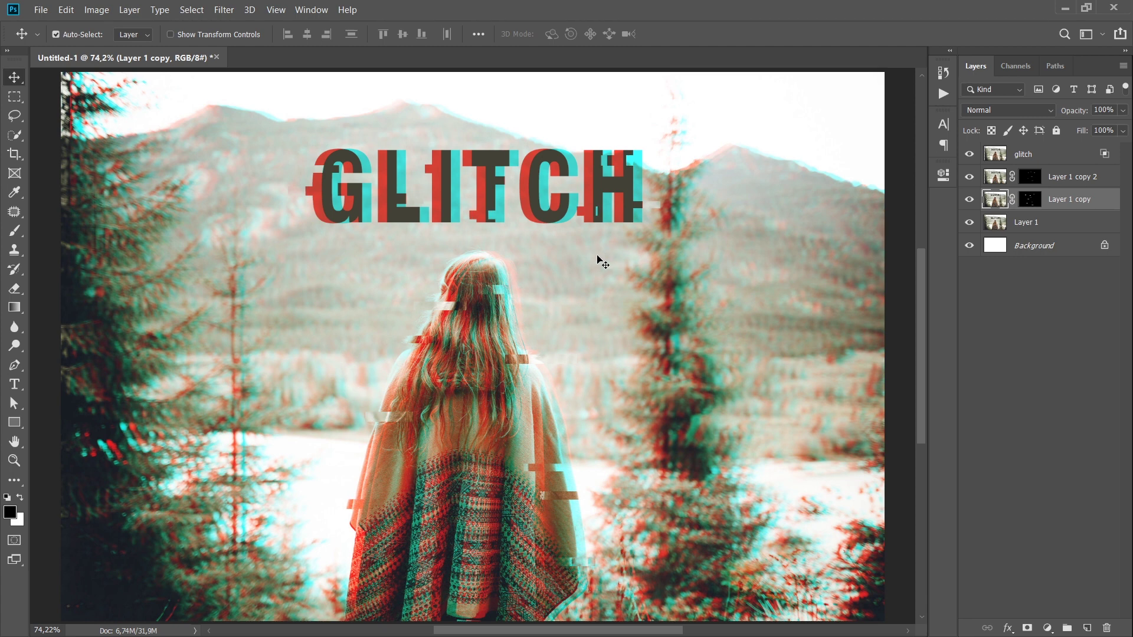